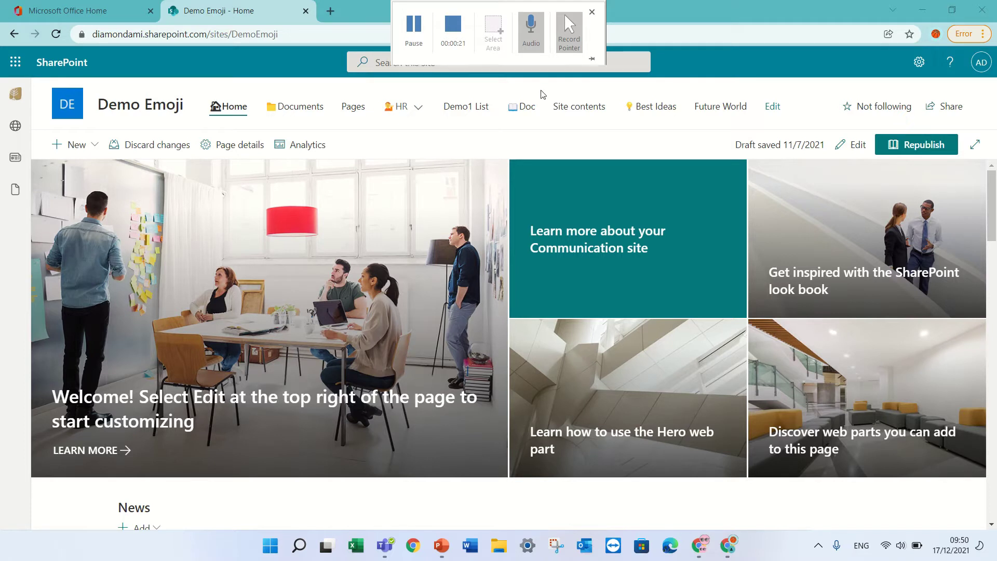
Step: Open the Demo1 List from the Demo Emoji site's top navigation
click(470, 111)
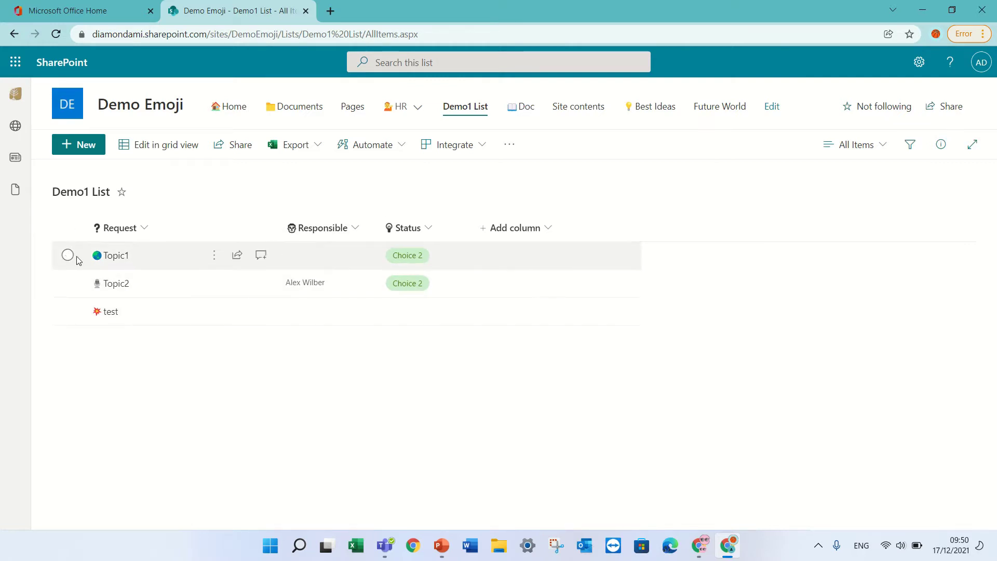
Step: In a new-item form's Edit columns panel, uncheck the Status column
click(86, 144)
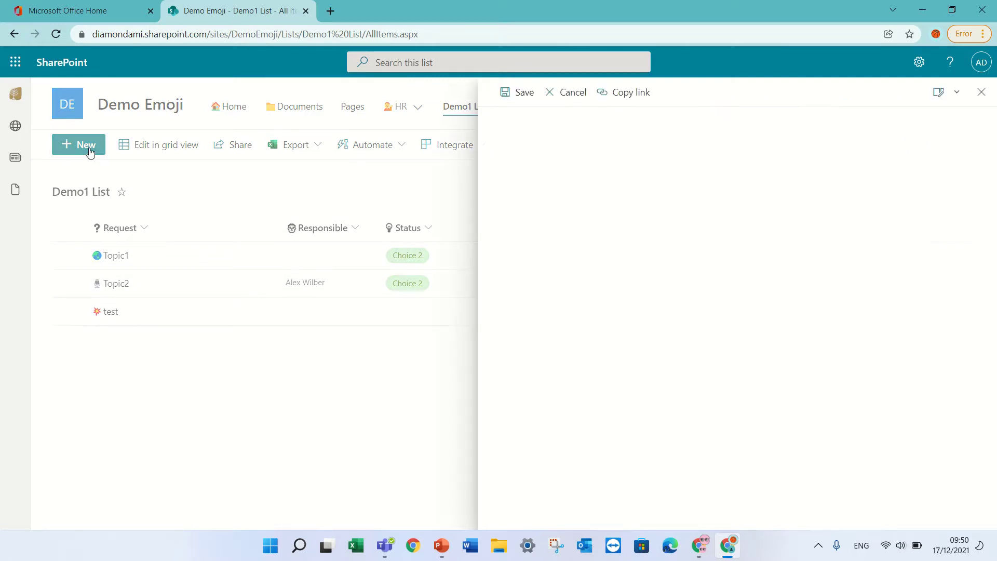
click(958, 96)
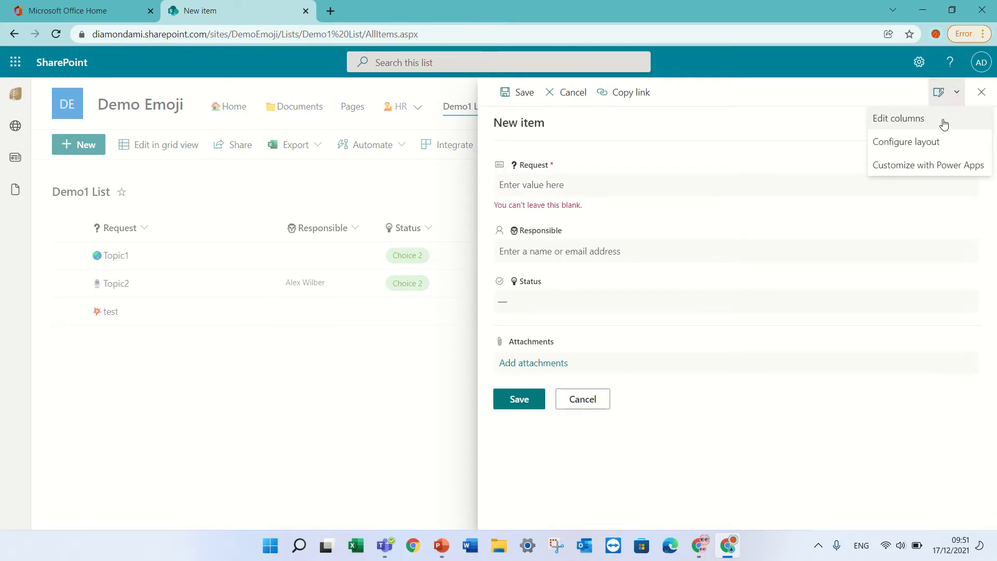
click(944, 119)
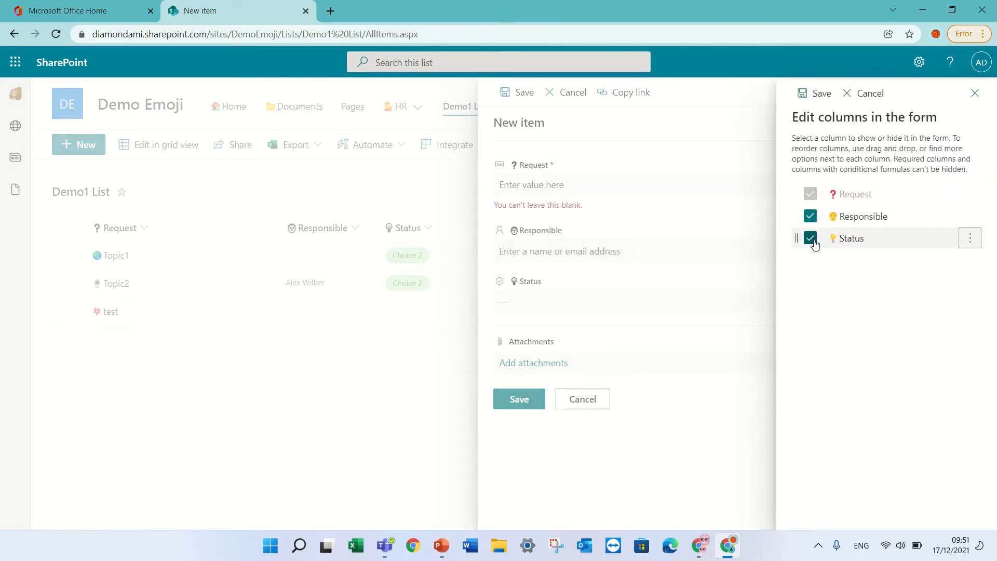
click(969, 239)
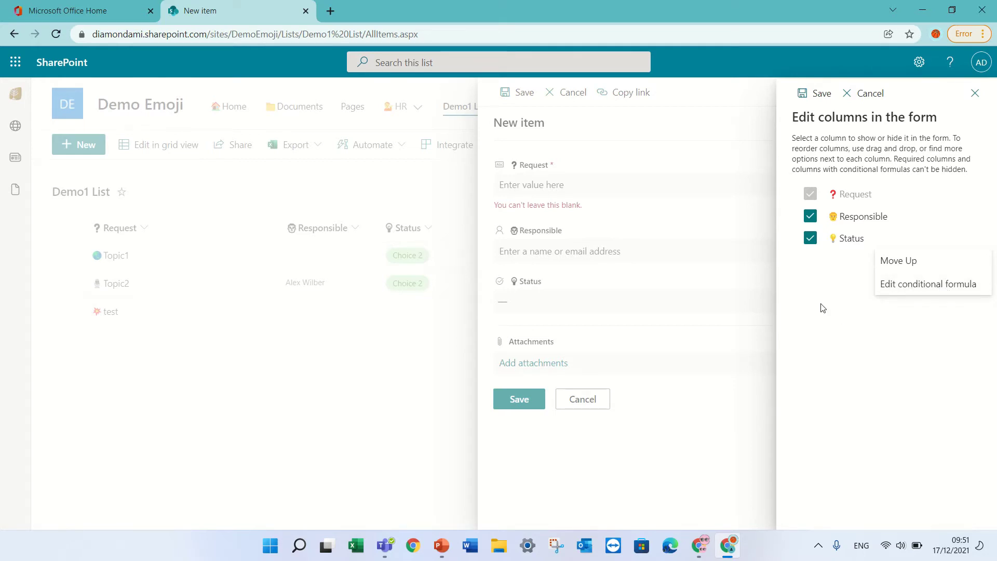
click(811, 238)
click(810, 238)
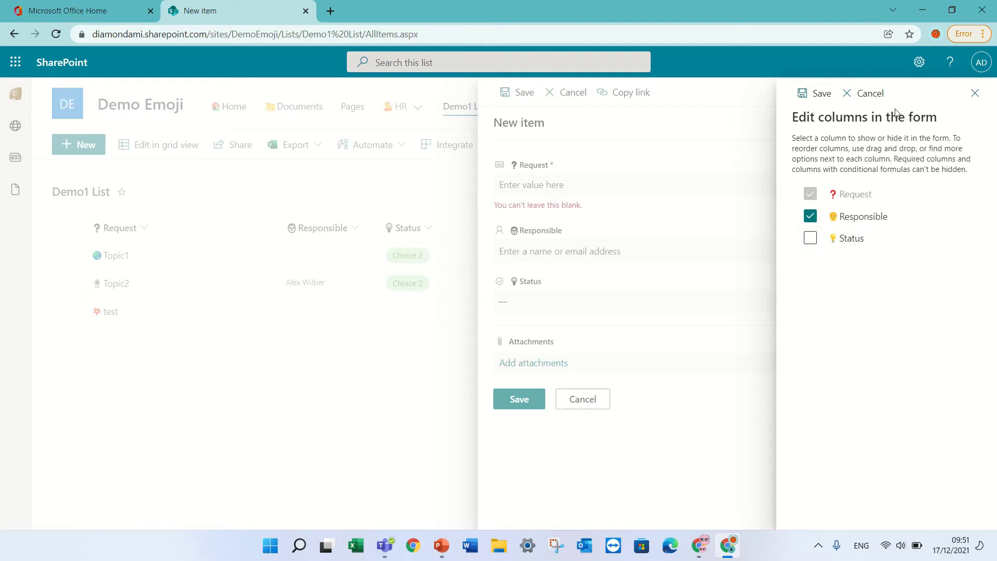
Step: Save the form's column changes and reopen a new-item form to check it
click(819, 96)
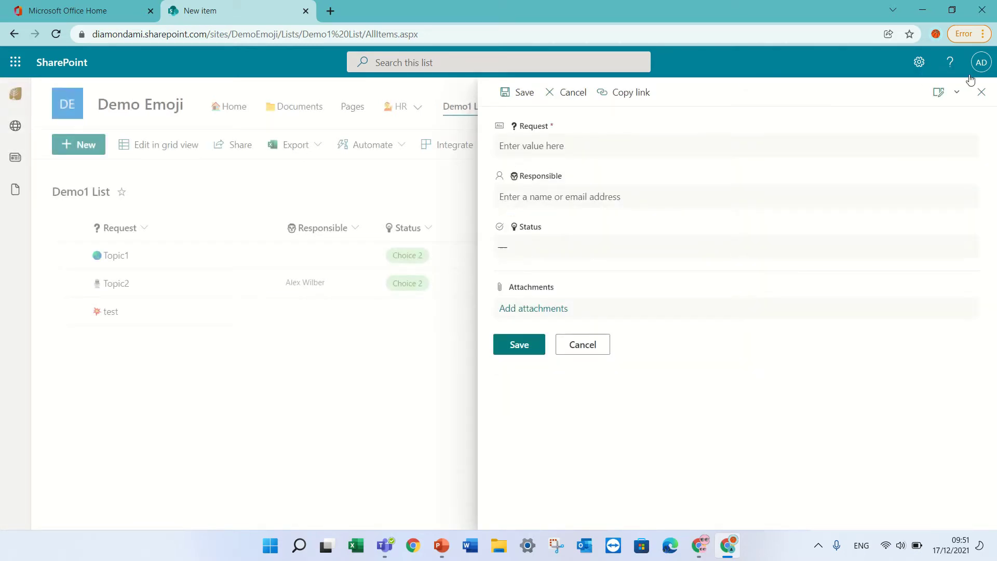
click(981, 92)
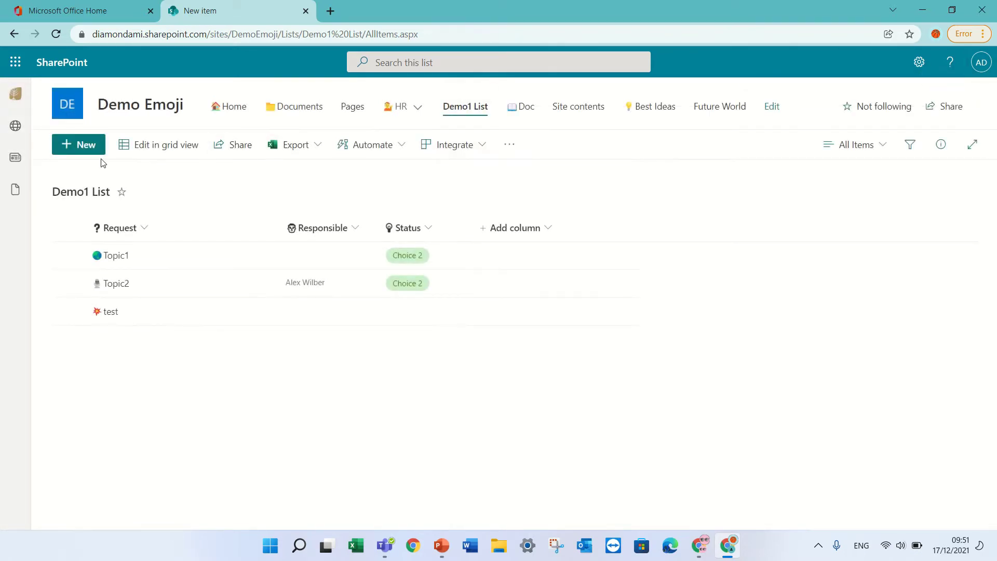
click(83, 145)
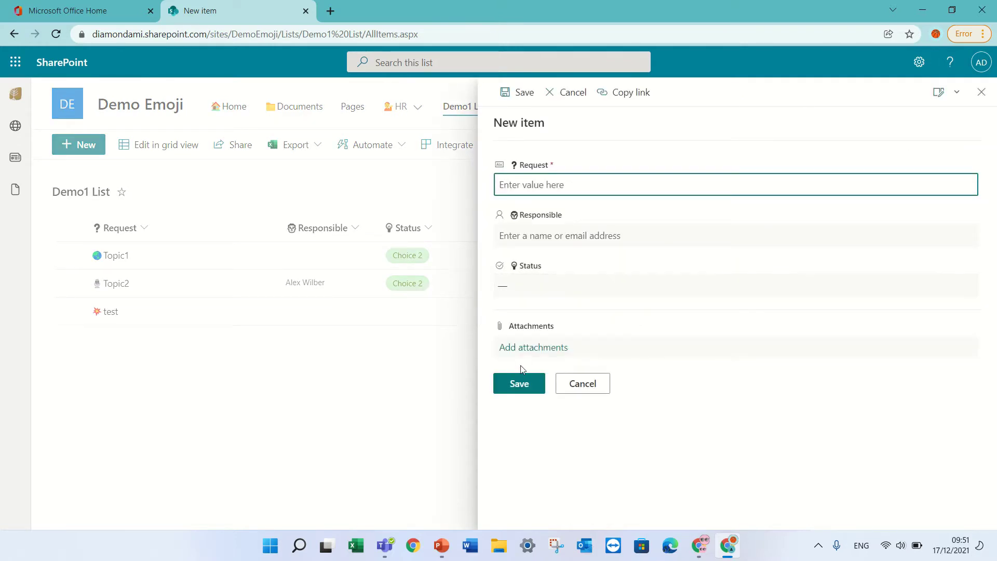
Step: Reload the list and open a fresh new-item form showing only Request and Responsible
click(981, 92)
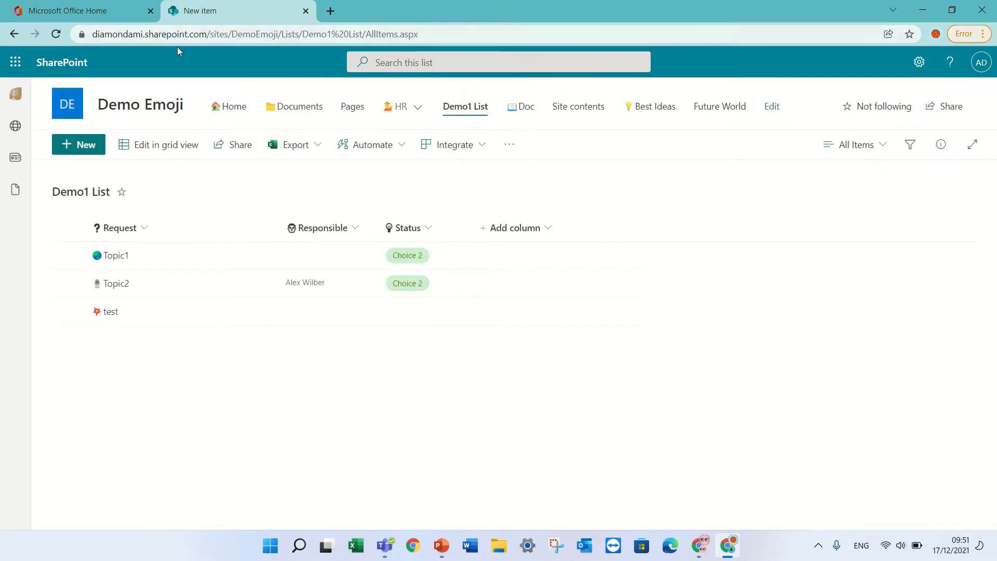
click(56, 35)
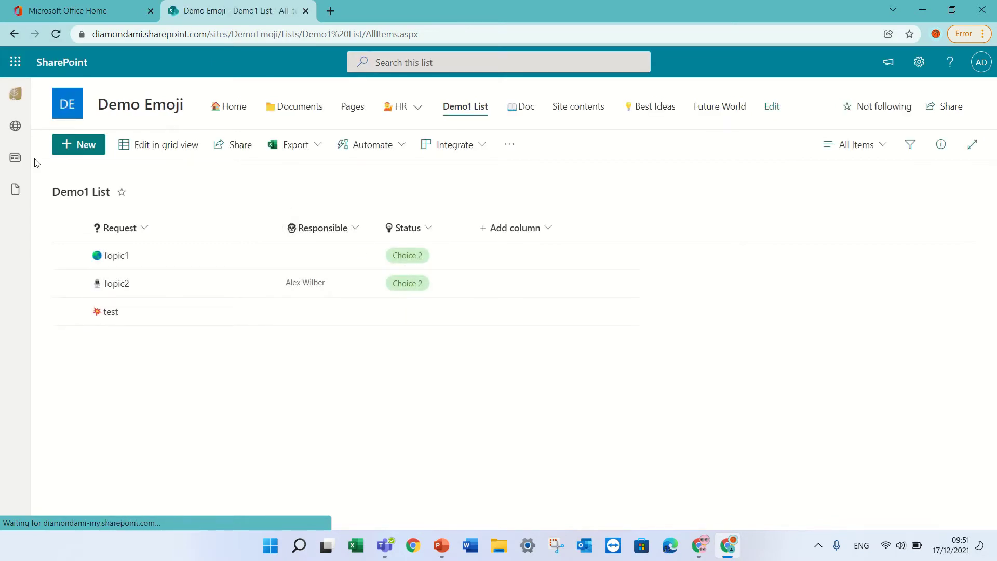
click(65, 146)
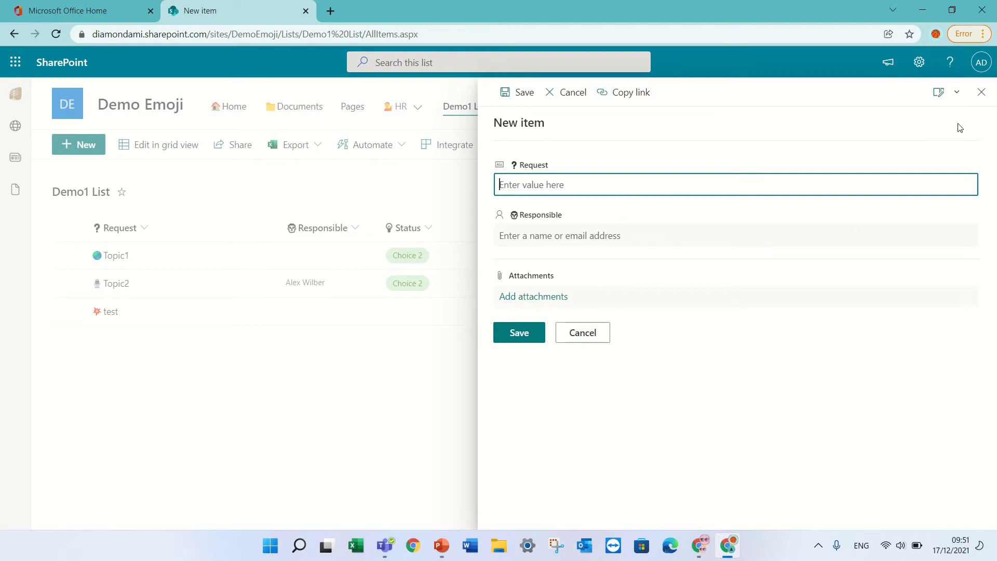
Step: Re-check Status in the form's Edit columns panel and save
click(957, 92)
click(928, 119)
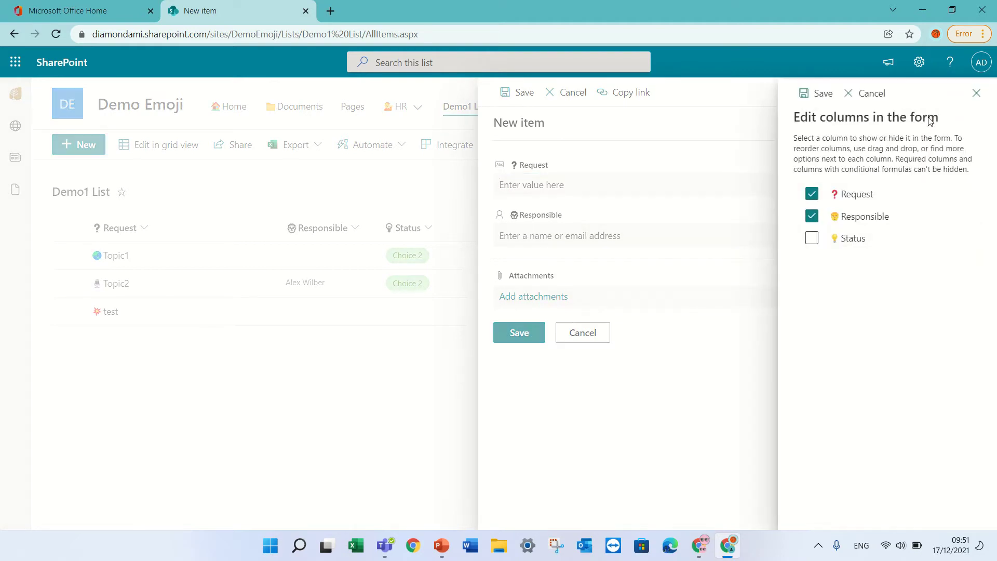
click(810, 238)
click(816, 94)
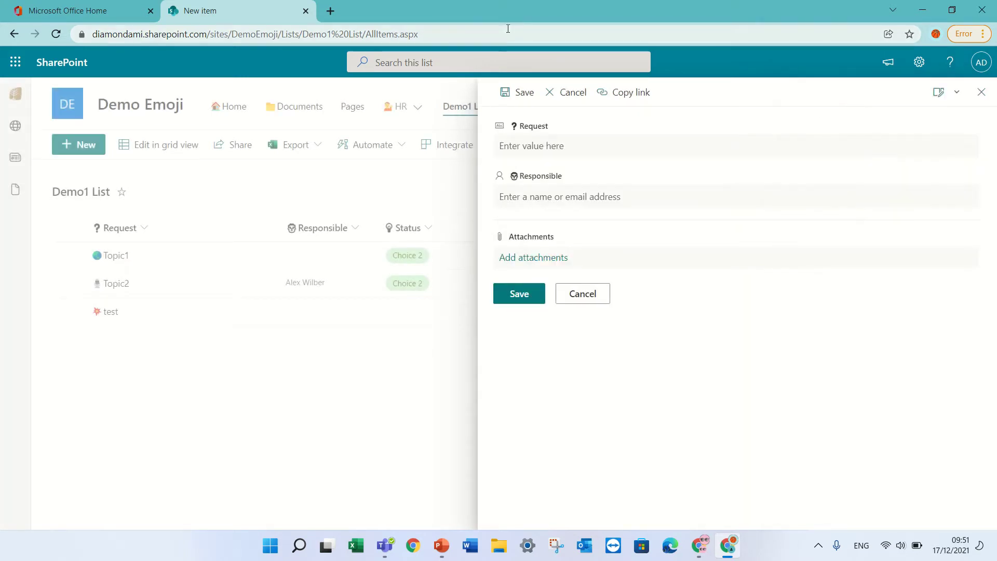
Step: Reload the list and open a new-item form to confirm Status is back
click(982, 95)
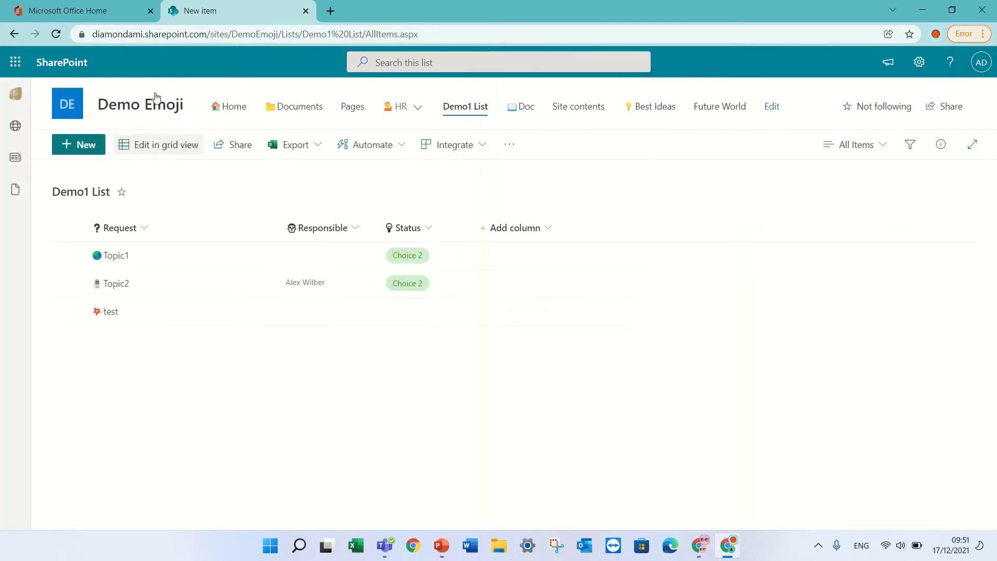
click(56, 34)
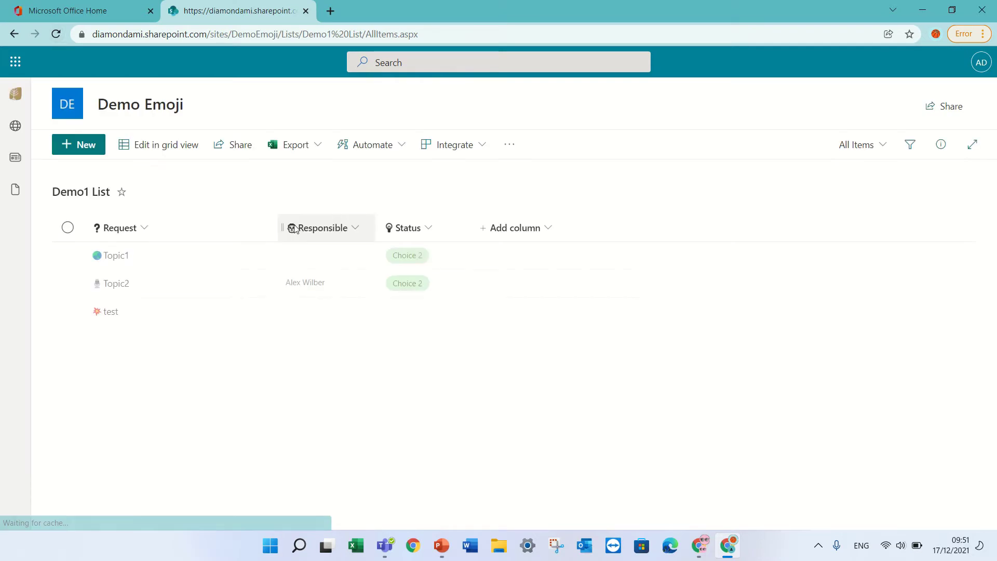
click(86, 149)
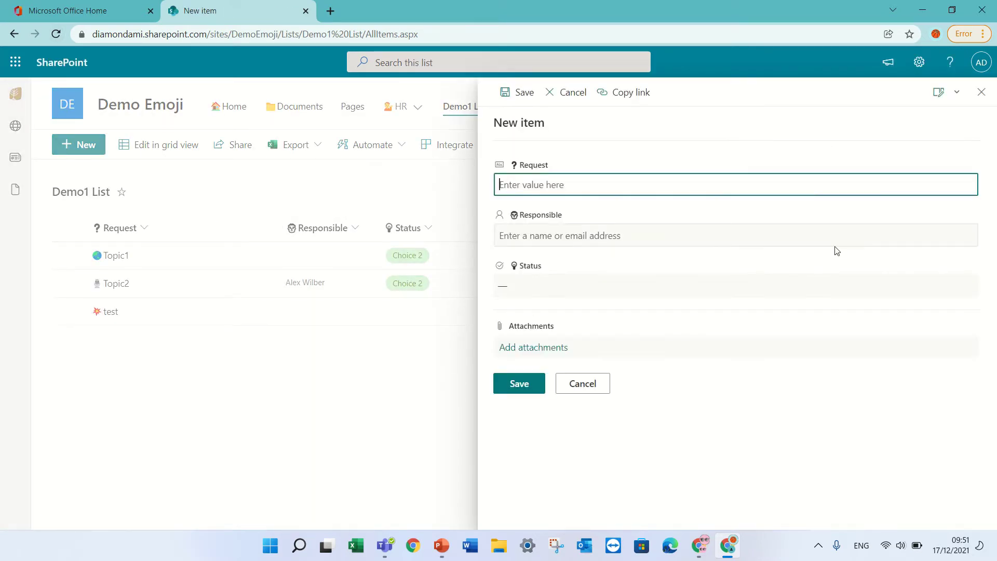
Step: Close the new-item form and open the Demo1 List details pane
click(981, 93)
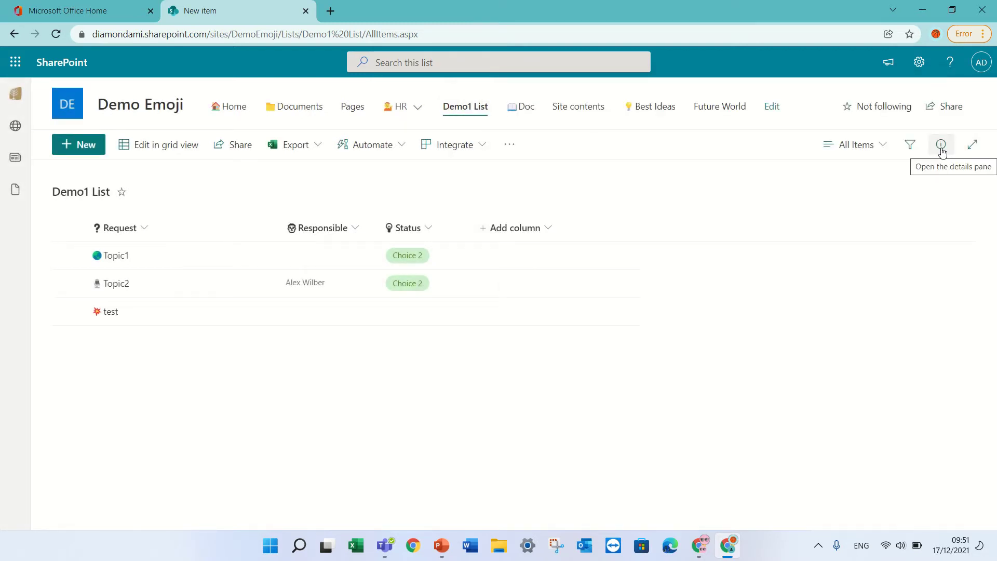
click(941, 145)
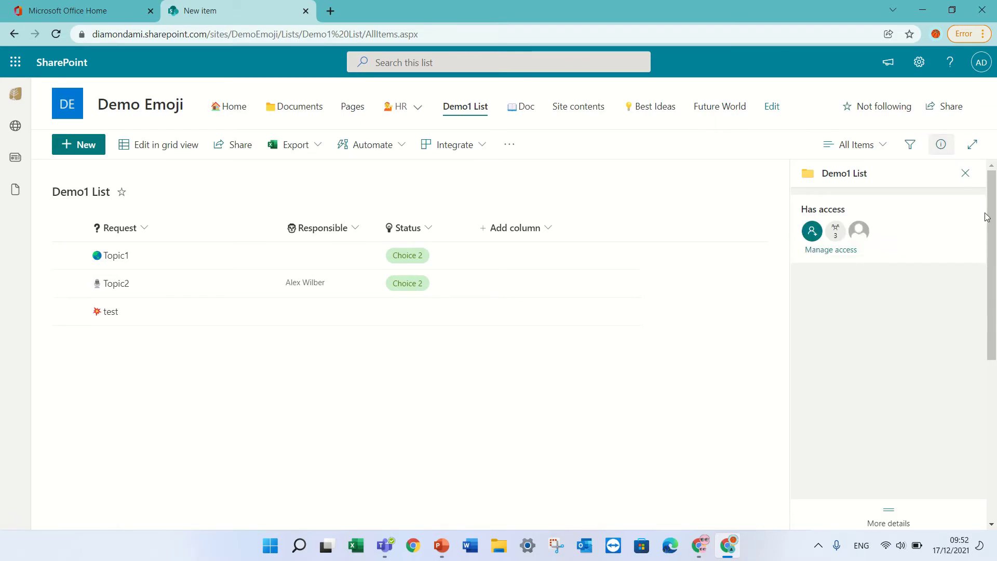
scroll(993, 217, down, 3)
scroll(993, 217, up, 3)
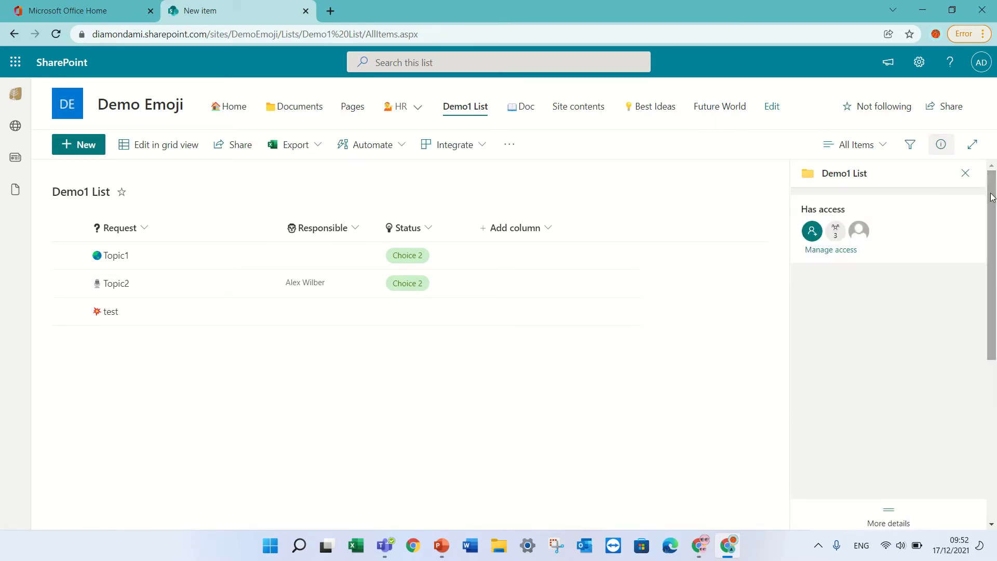
Step: Select Topic1 to show its properties and review Edit columns without changing anything
click(116, 255)
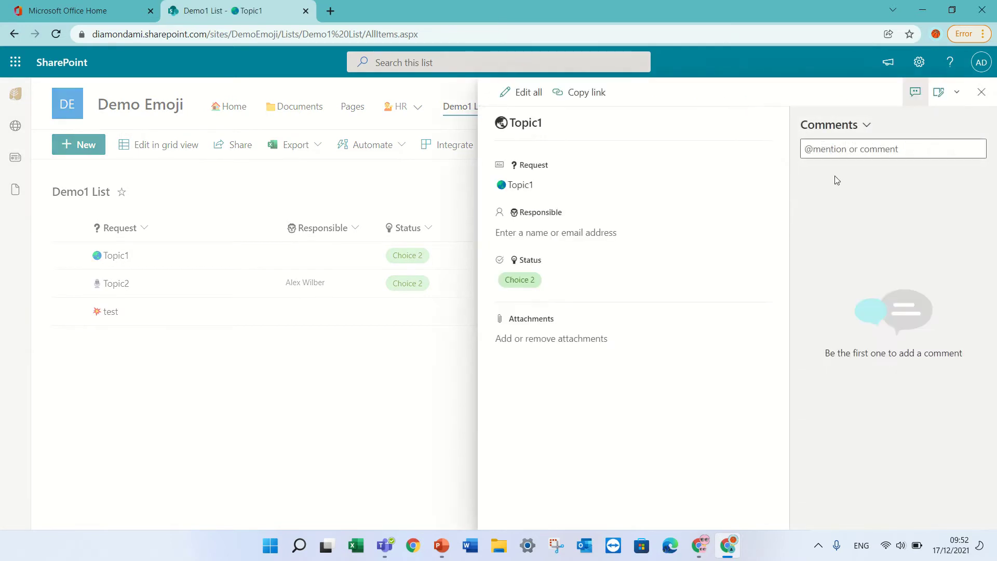
click(981, 91)
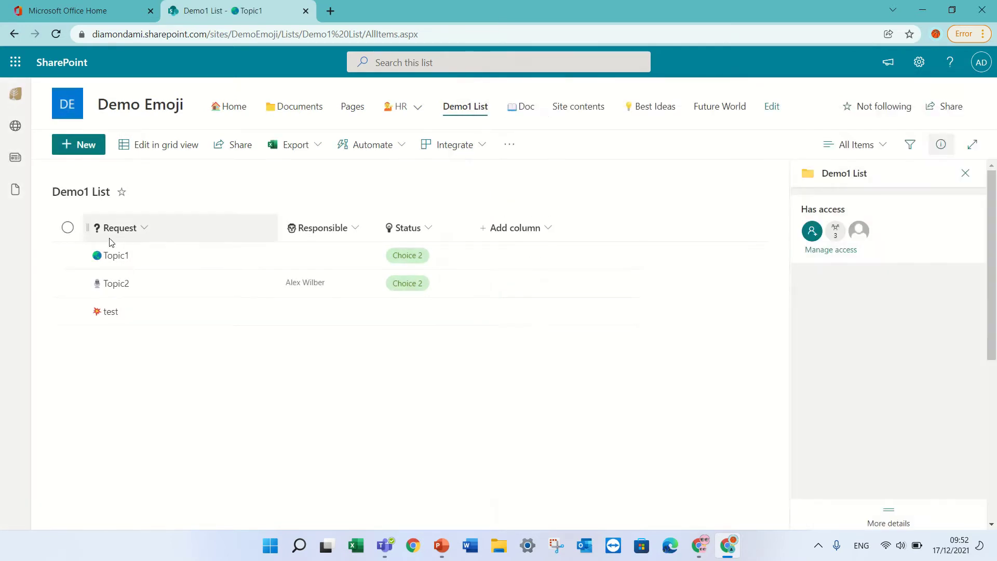
click(68, 255)
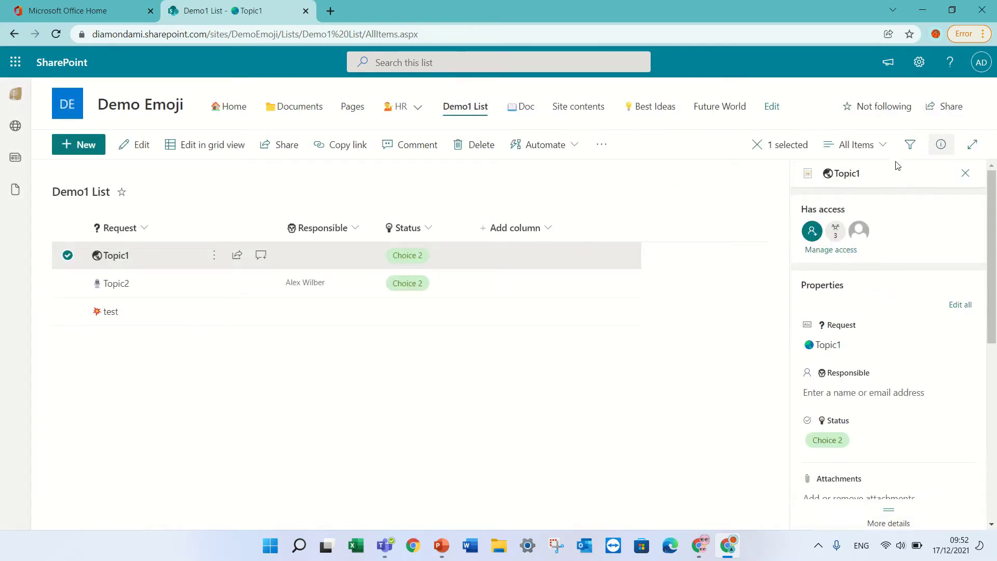
scroll(996, 254, down, 3)
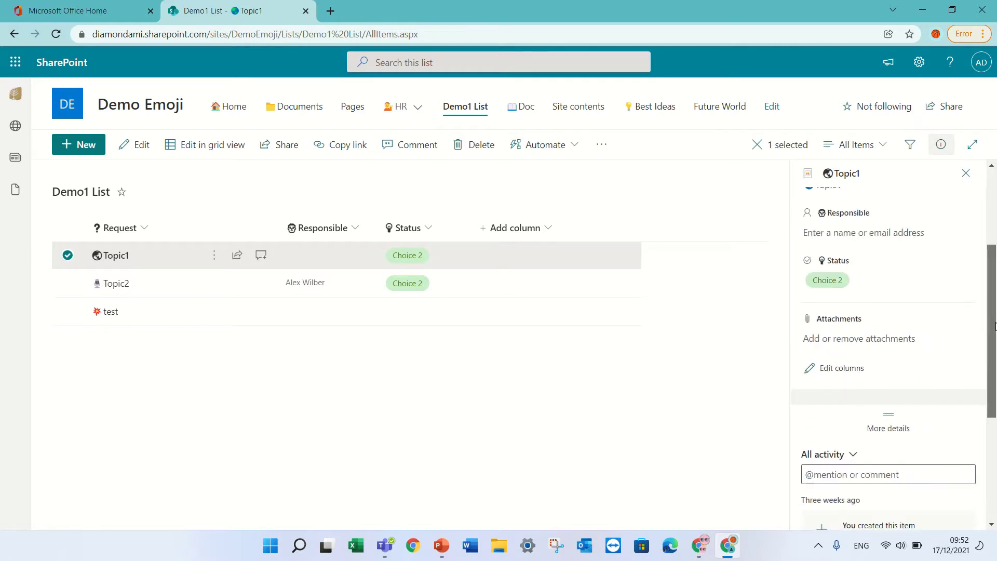
click(835, 377)
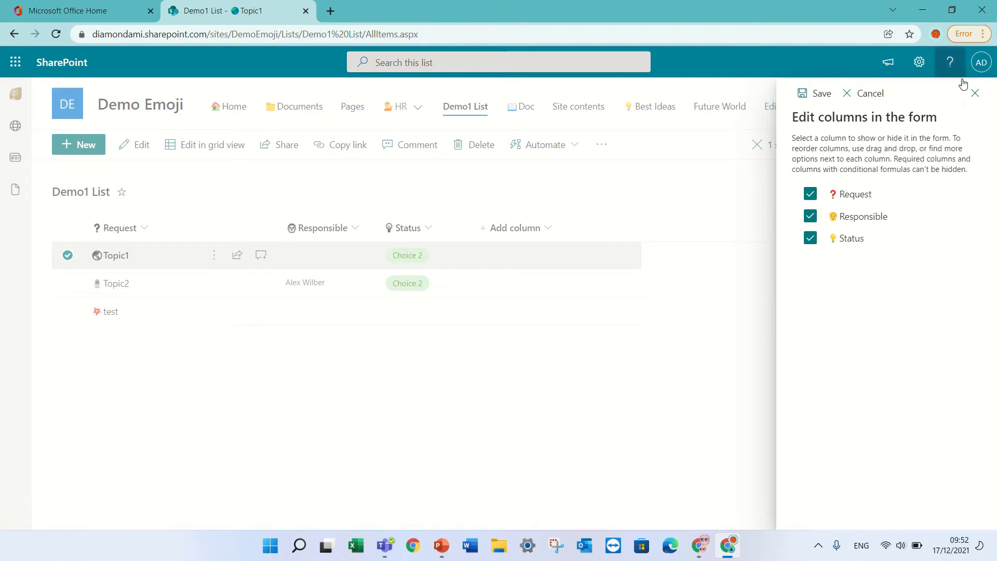
click(975, 93)
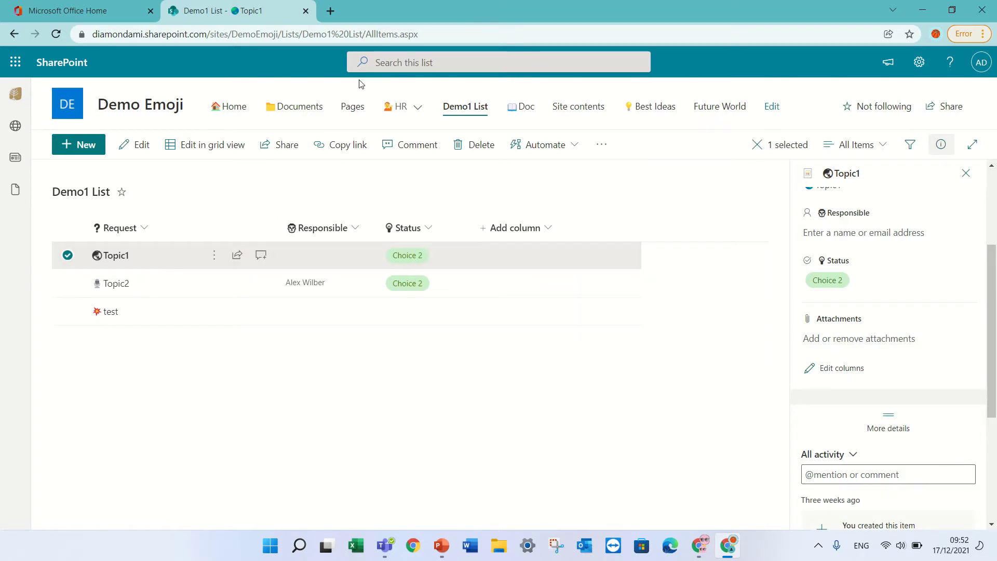
Step: Open the Documents library and show Document.docx's details pane down to Due
click(291, 110)
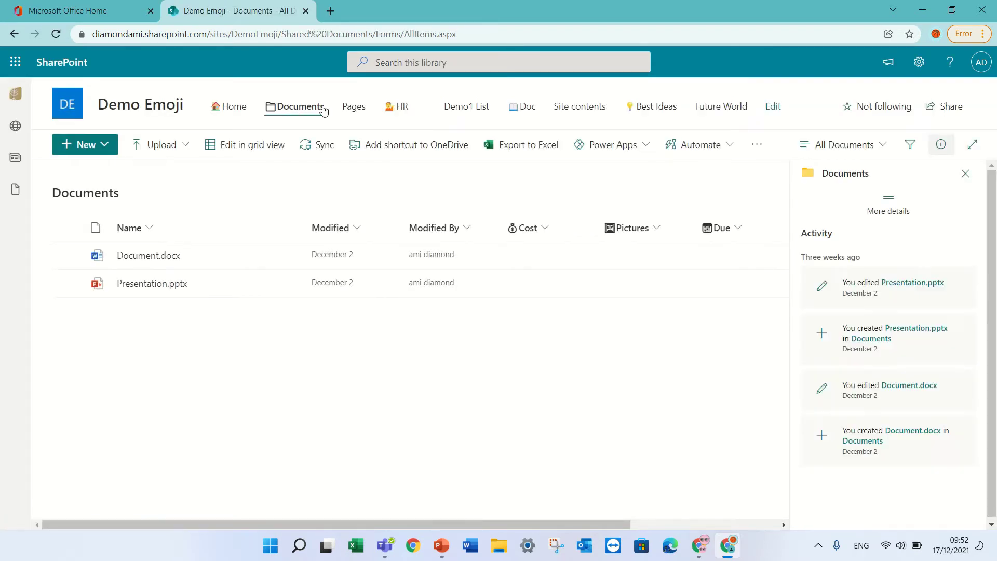
click(965, 173)
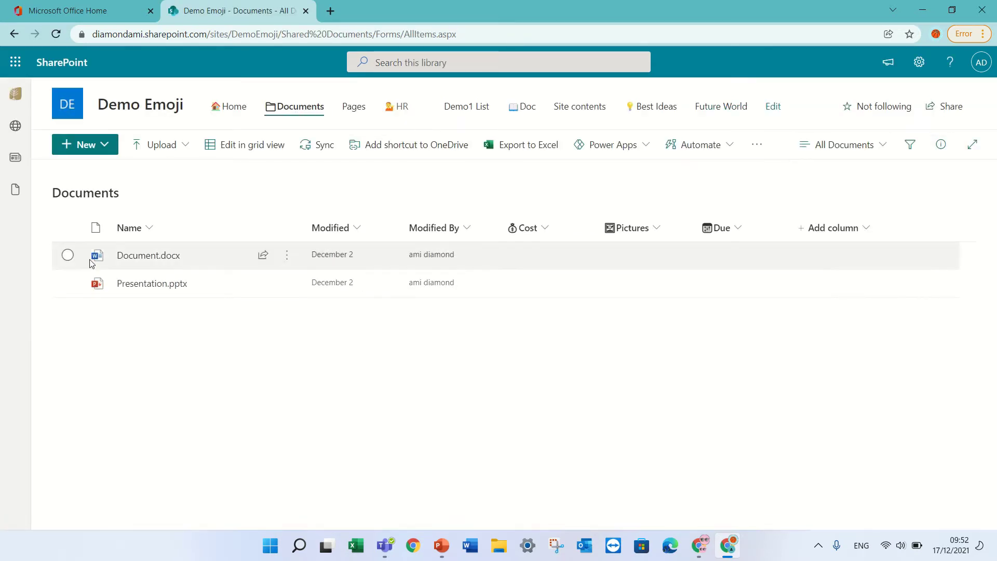
click(67, 255)
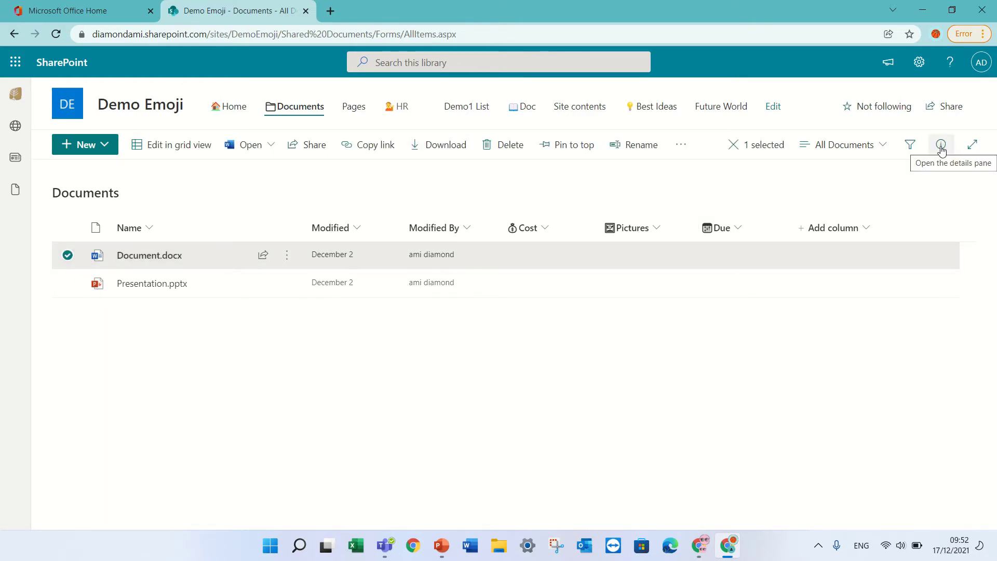
click(941, 146)
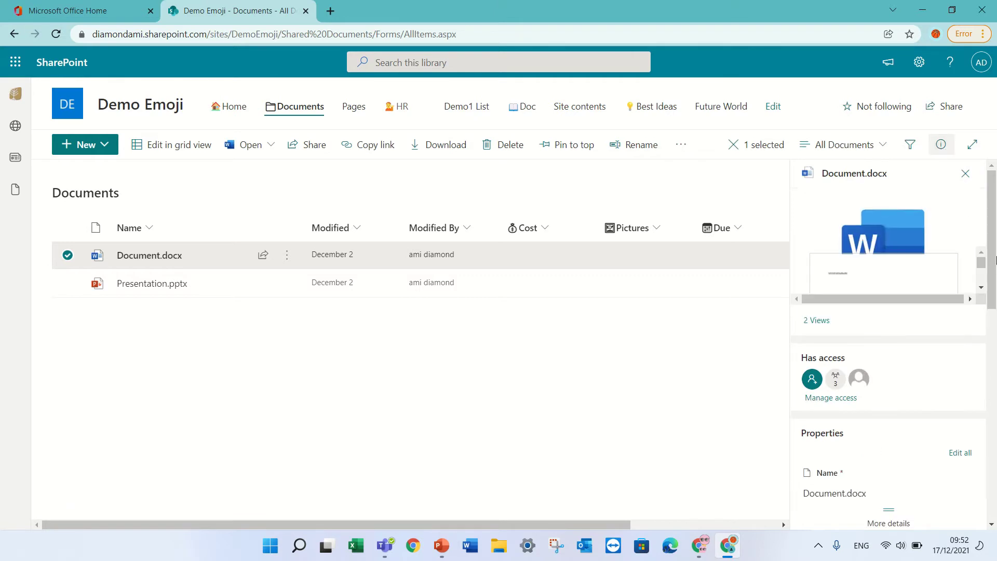
drag(992, 244, 992, 361)
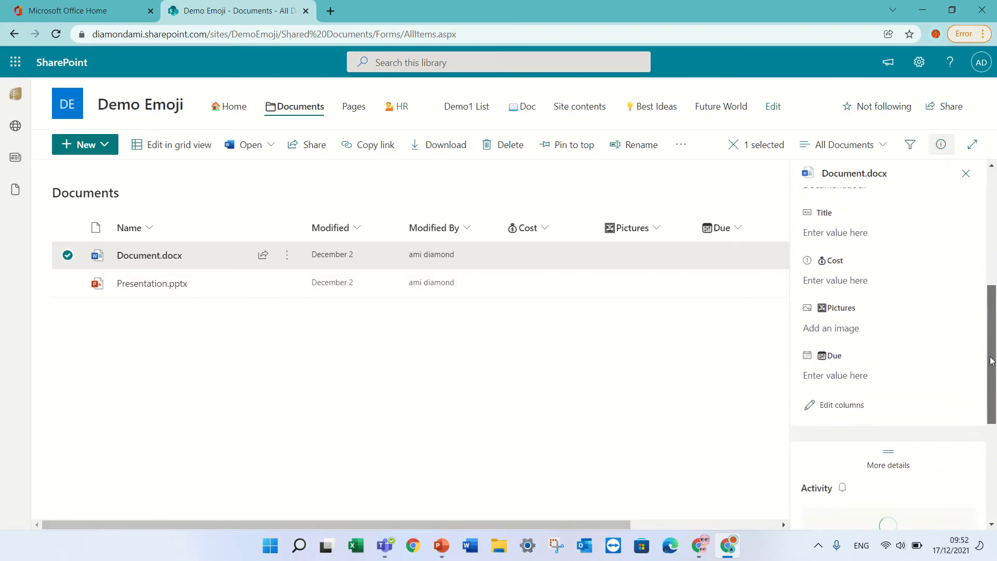
Step: Uncheck Due in Document.docx's Edit columns panel and save
click(844, 405)
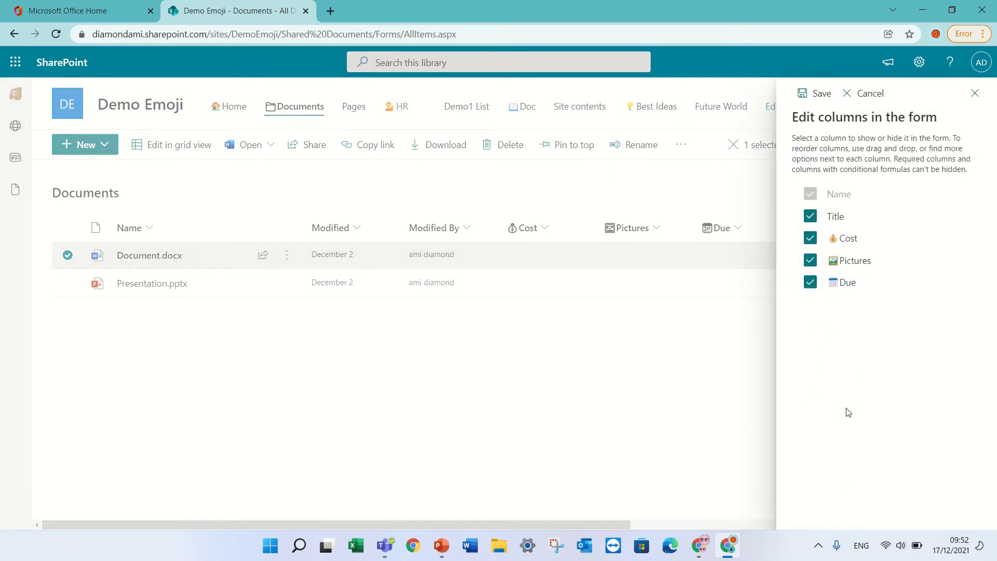
click(810, 283)
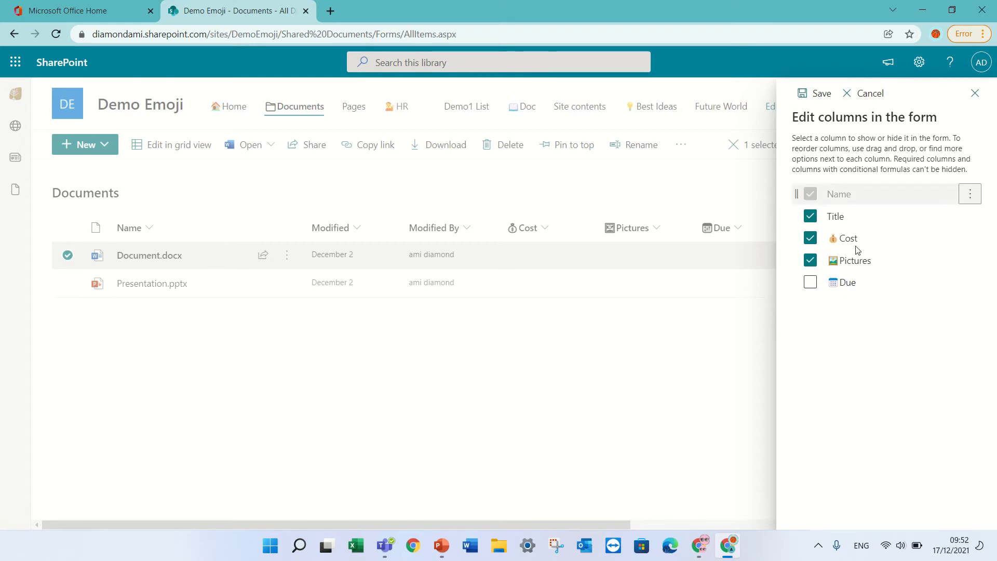
click(970, 282)
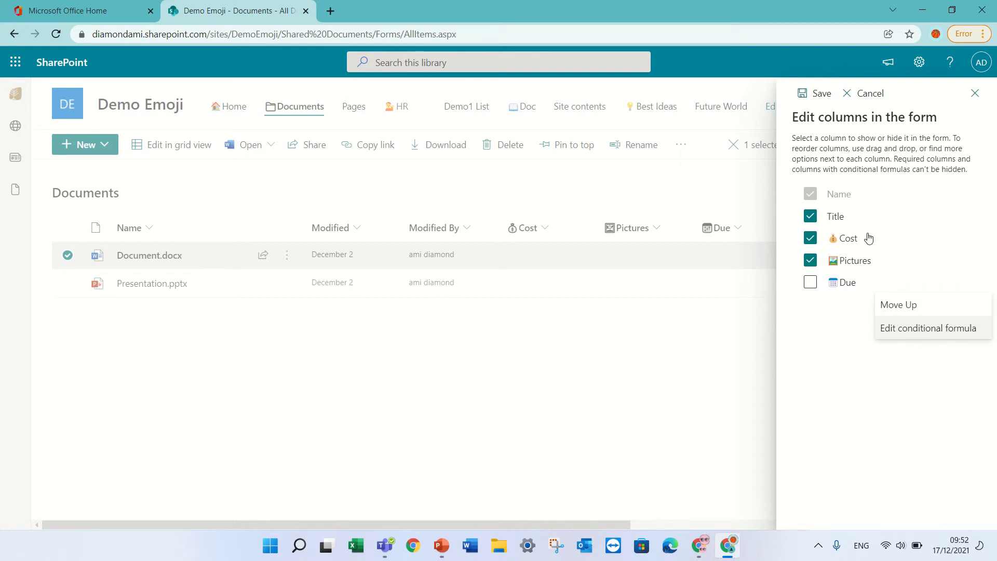
click(806, 94)
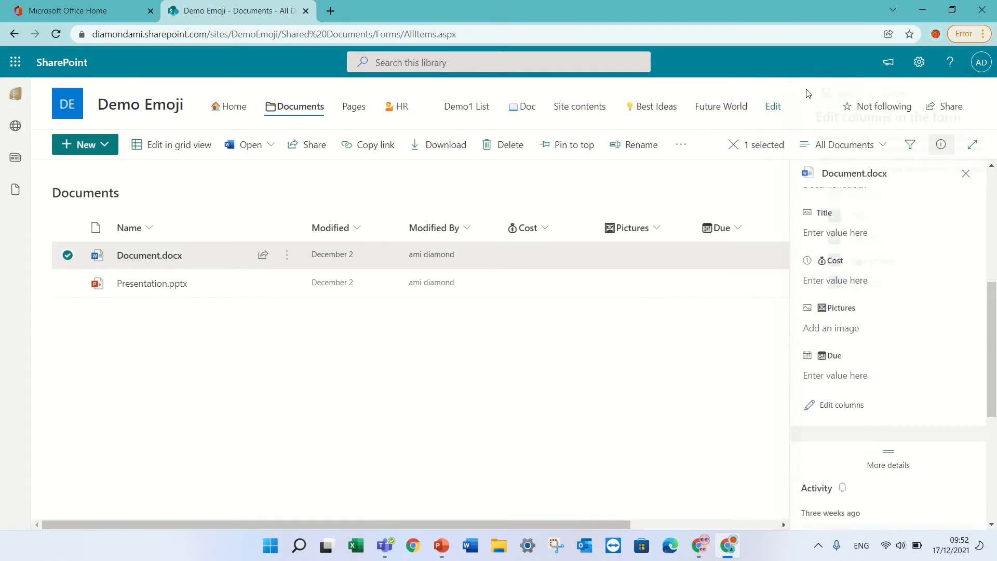
Step: Reload the library and select Document.docx, scrolling its details pane down
click(56, 34)
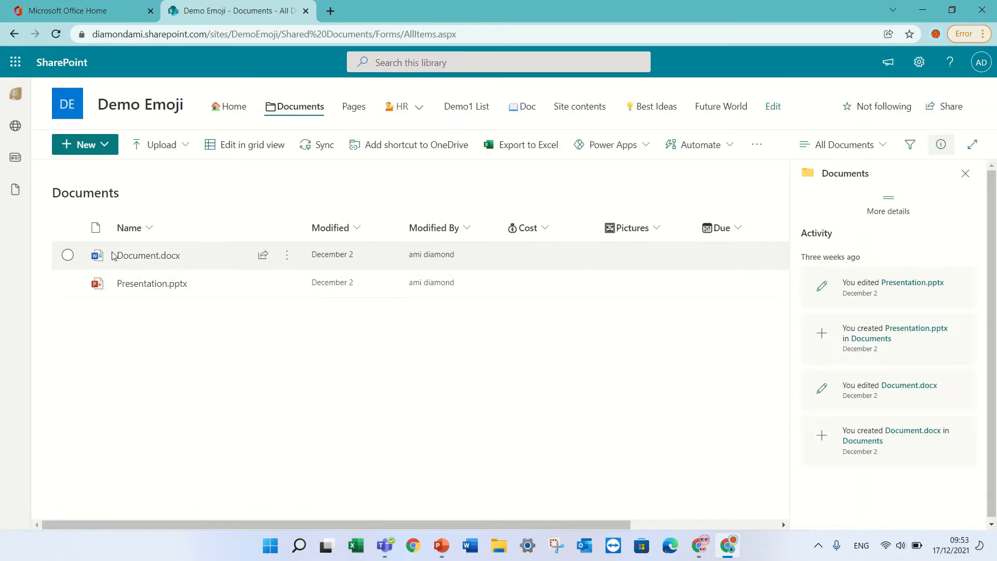
click(68, 255)
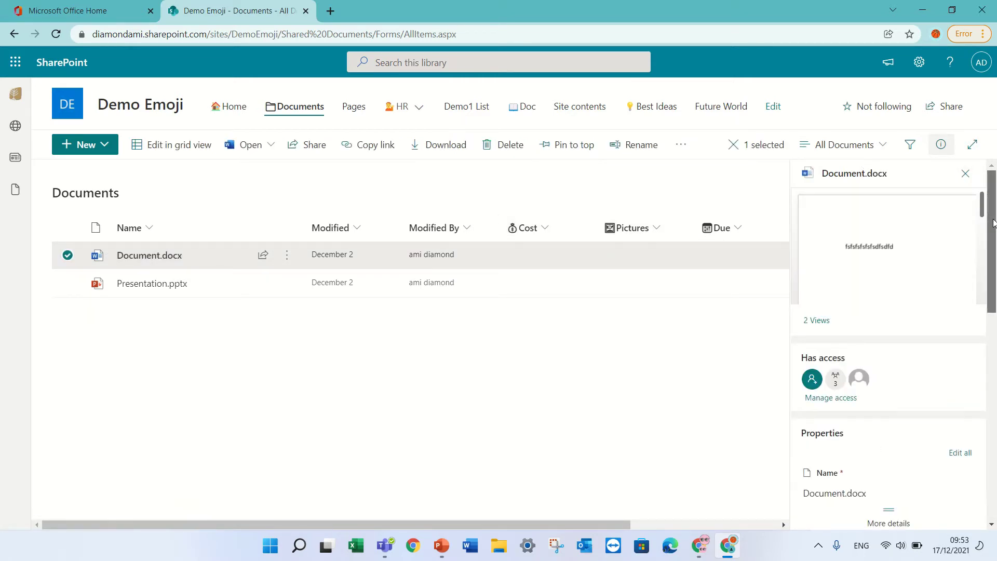
scroll(993, 229, down, 1)
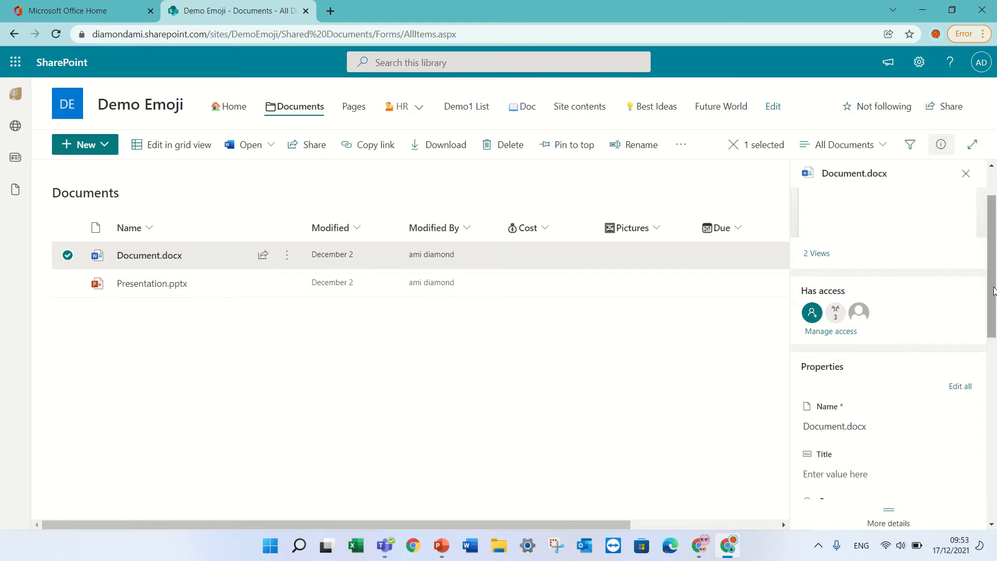
scroll(994, 287, down, 3)
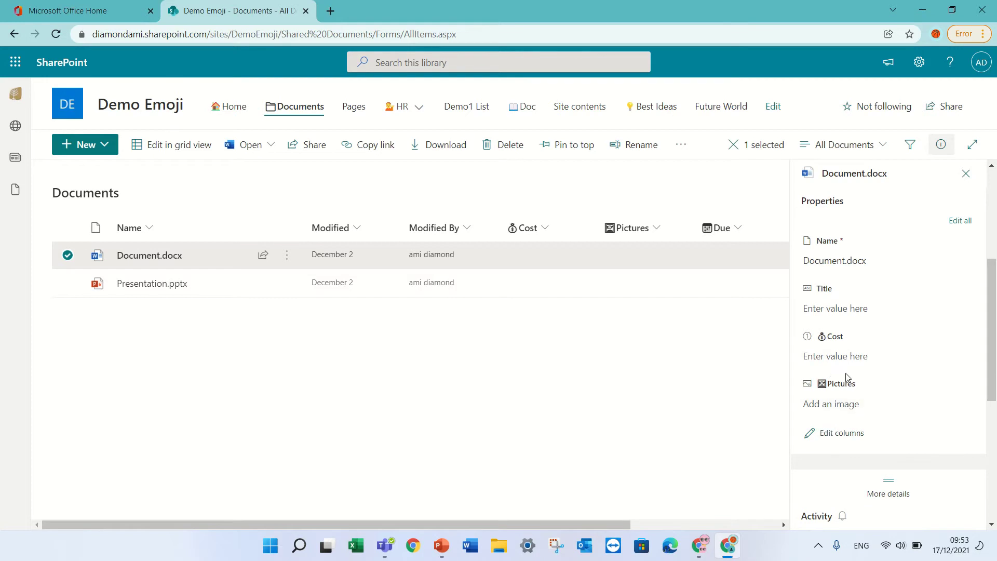
Step: Re-check Due in the Edit columns panel and save
click(841, 433)
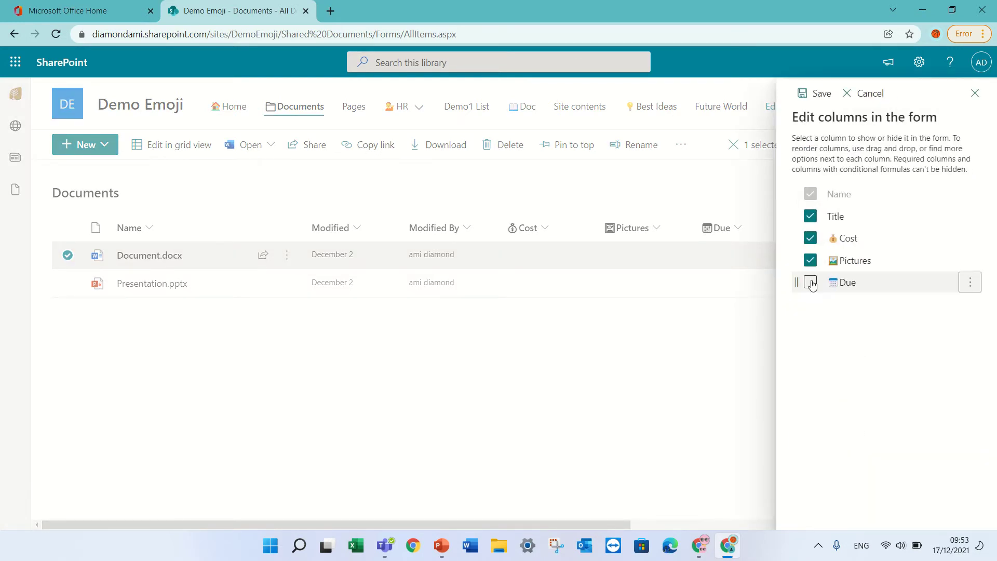
click(810, 282)
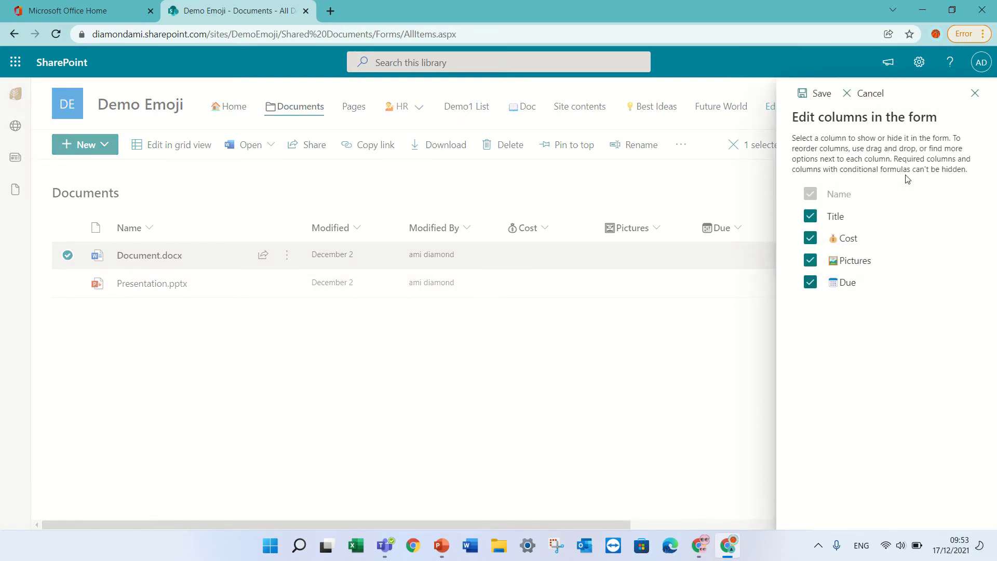
click(820, 98)
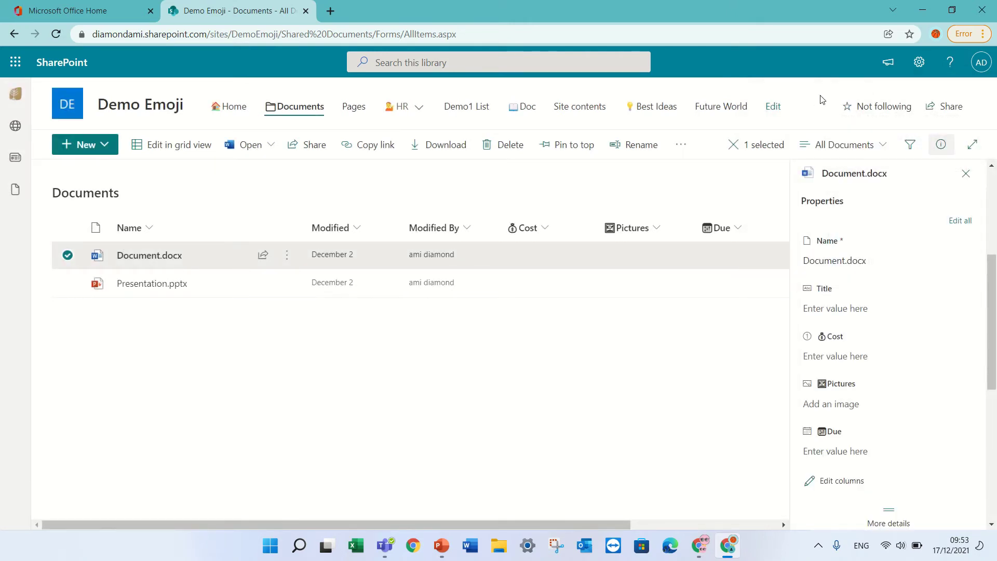